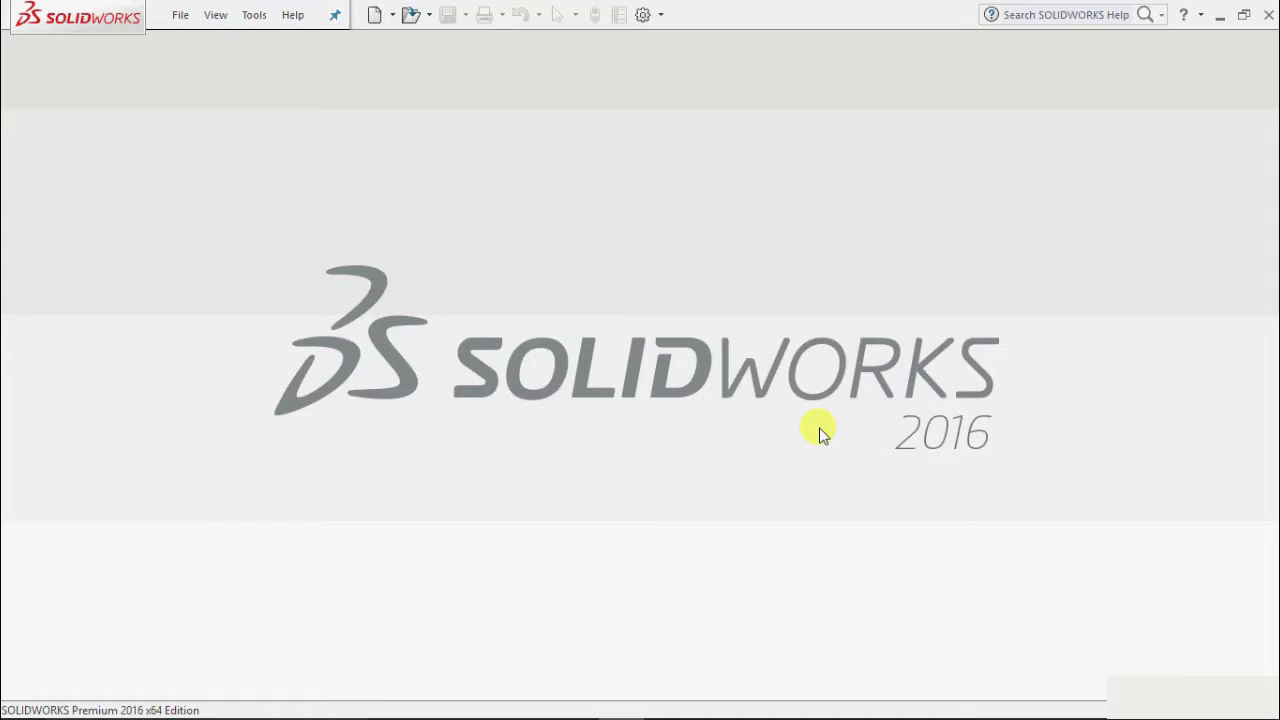
# - Create a new blank drawing, Draw2, without inserting a model view, and show the View Layout tools
pyautogui.click(374, 14)
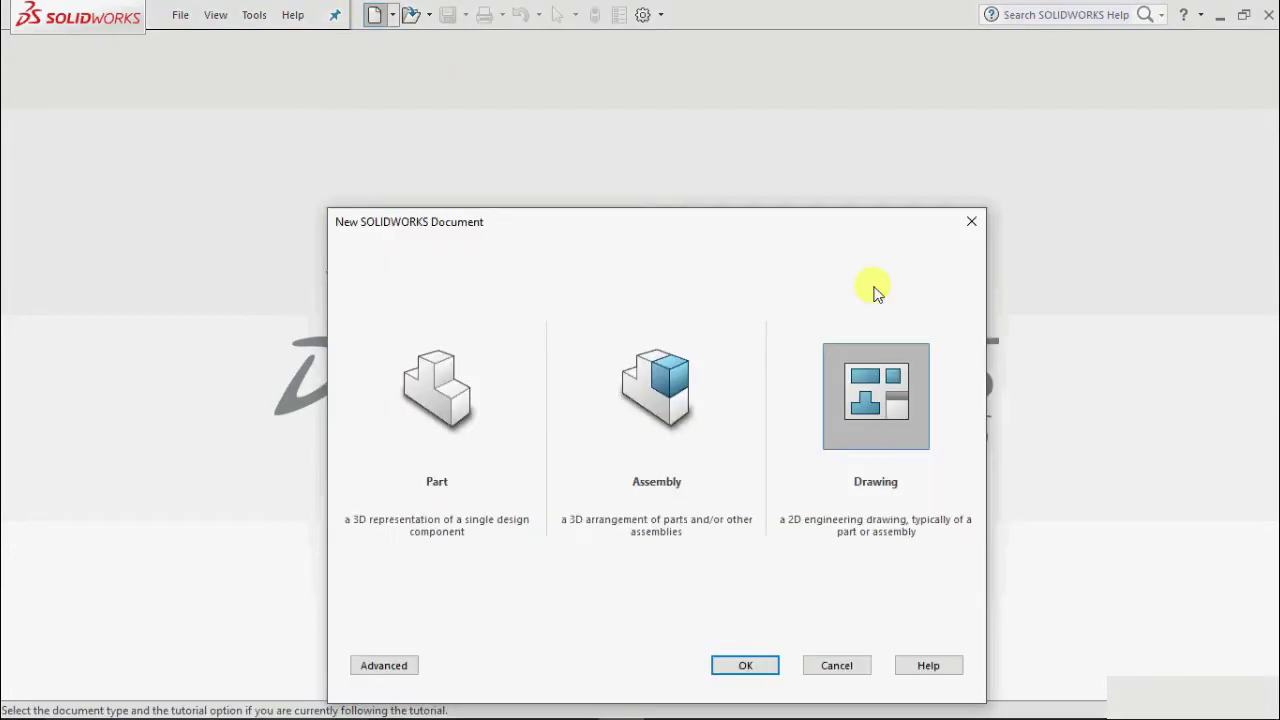
pyautogui.click(762, 665)
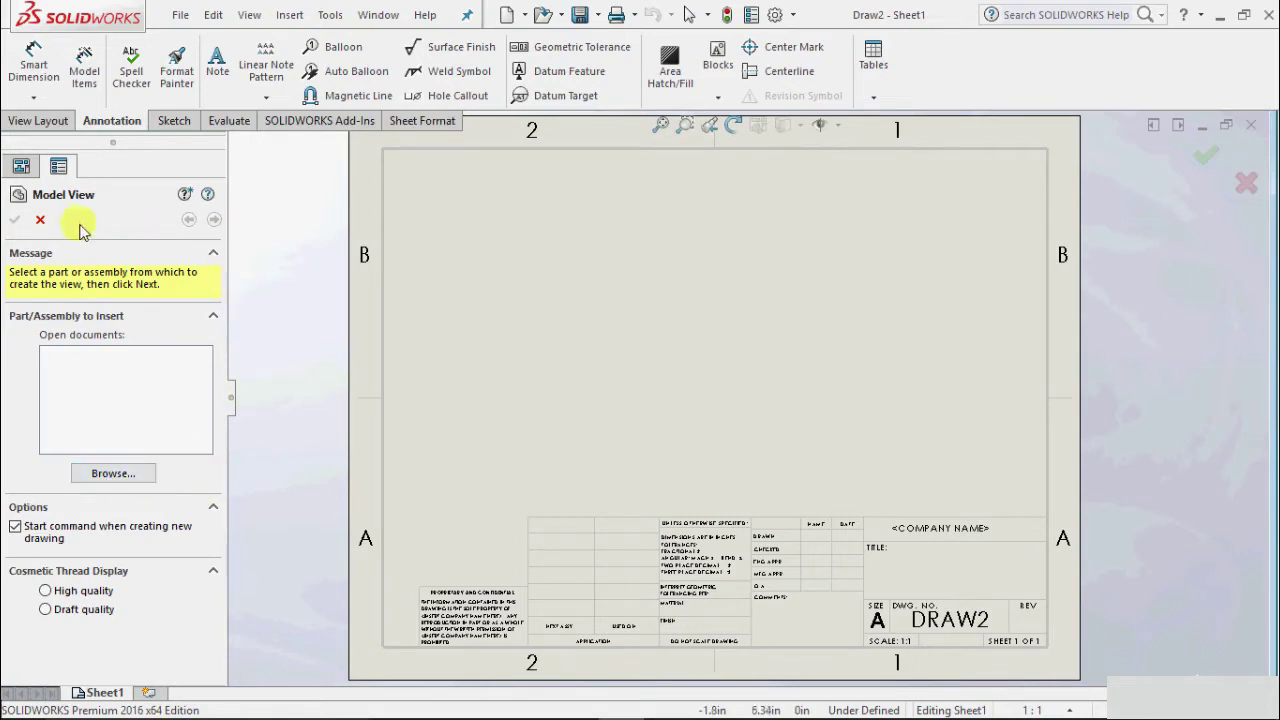
pyautogui.click(39, 221)
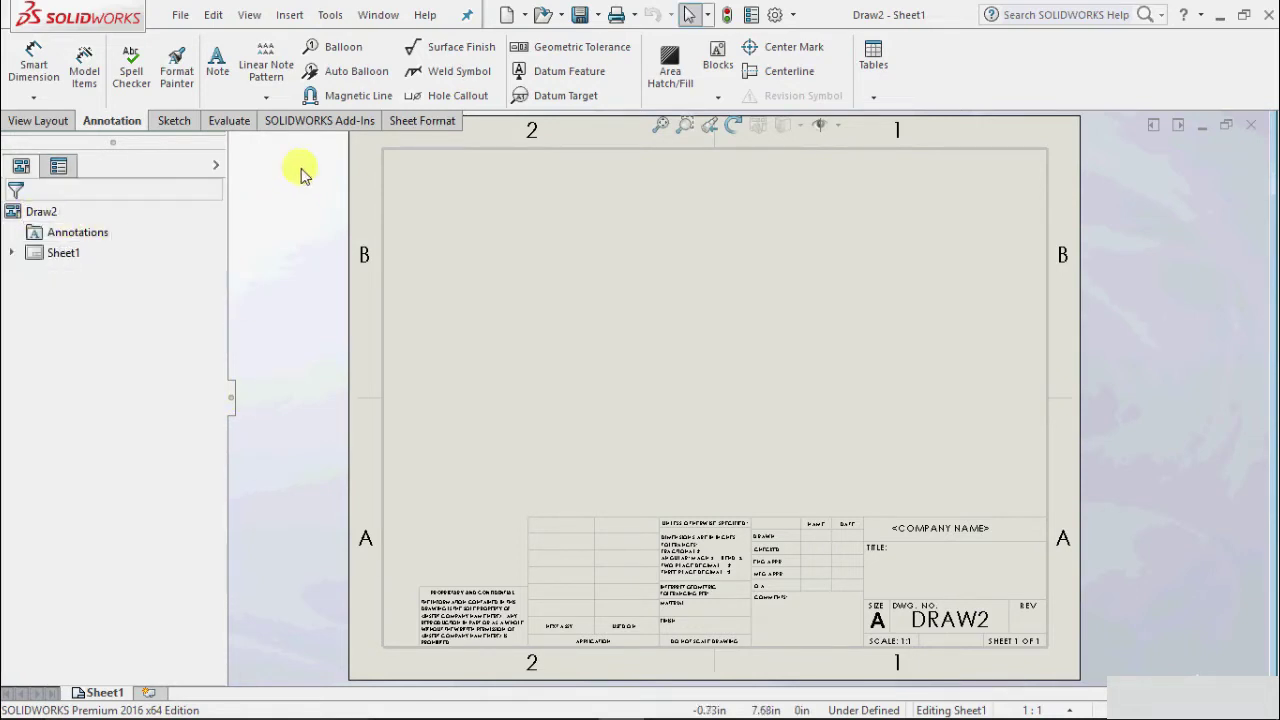
pyautogui.click(40, 120)
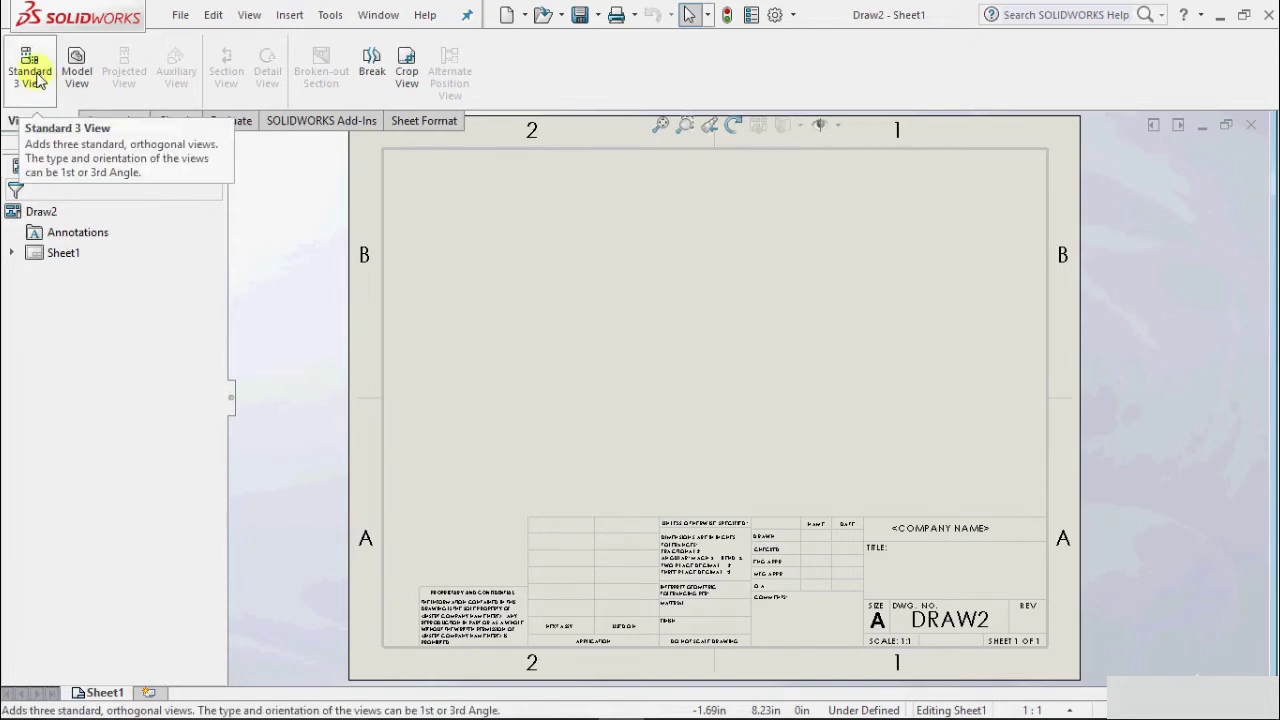
# - Insert a Standard 3 View of model 11.SLDPRT from the files > model folder
pyautogui.click(36, 80)
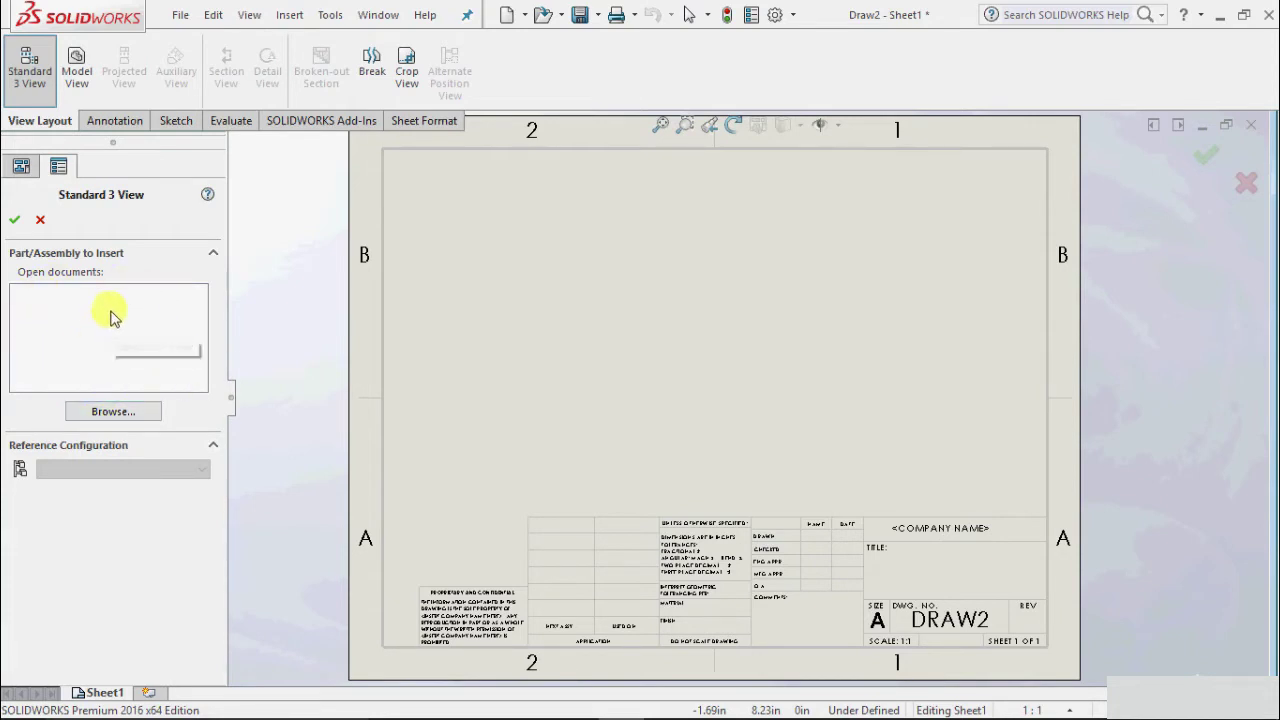
pyautogui.click(105, 413)
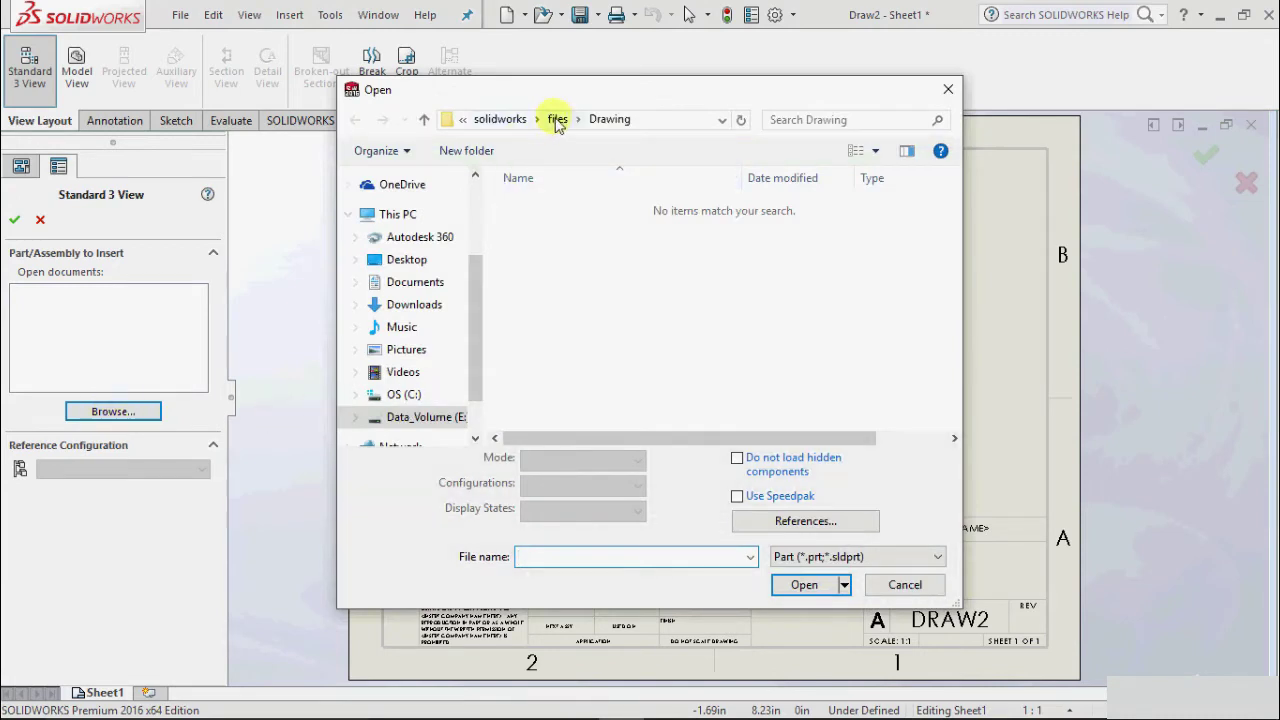
pyautogui.click(561, 120)
pyautogui.doubleClick(540, 264)
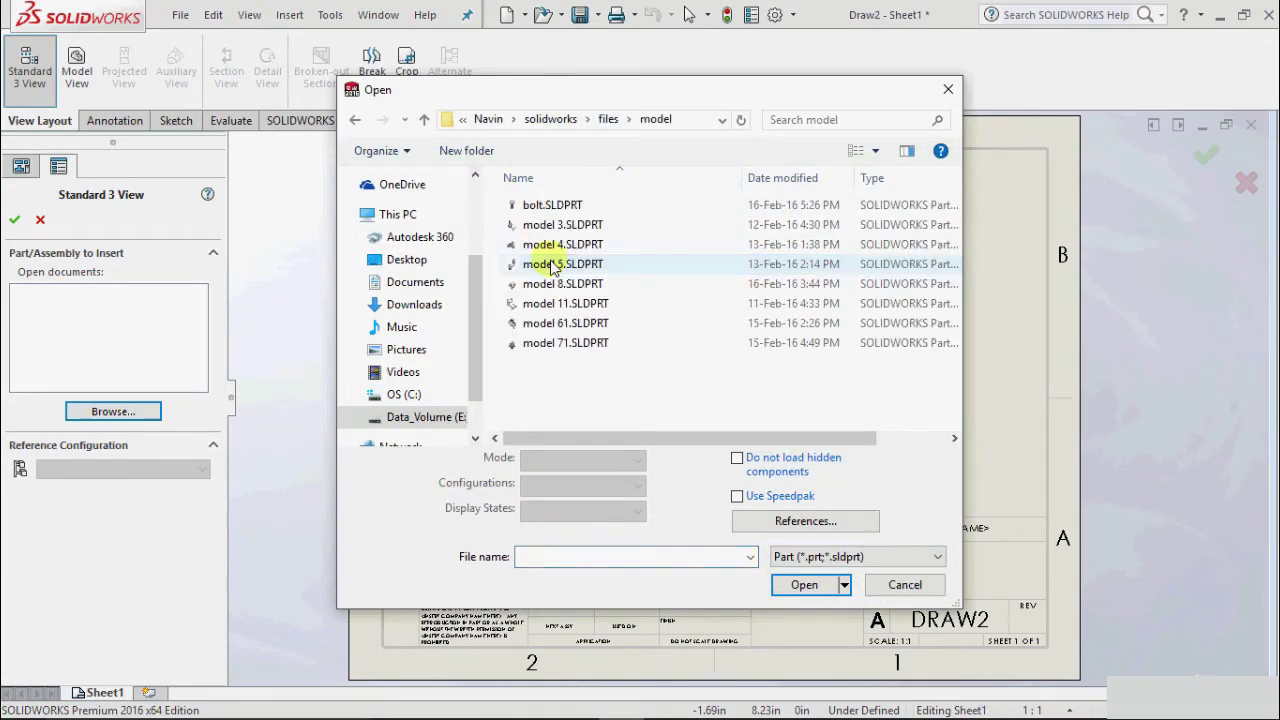
pyautogui.click(575, 303)
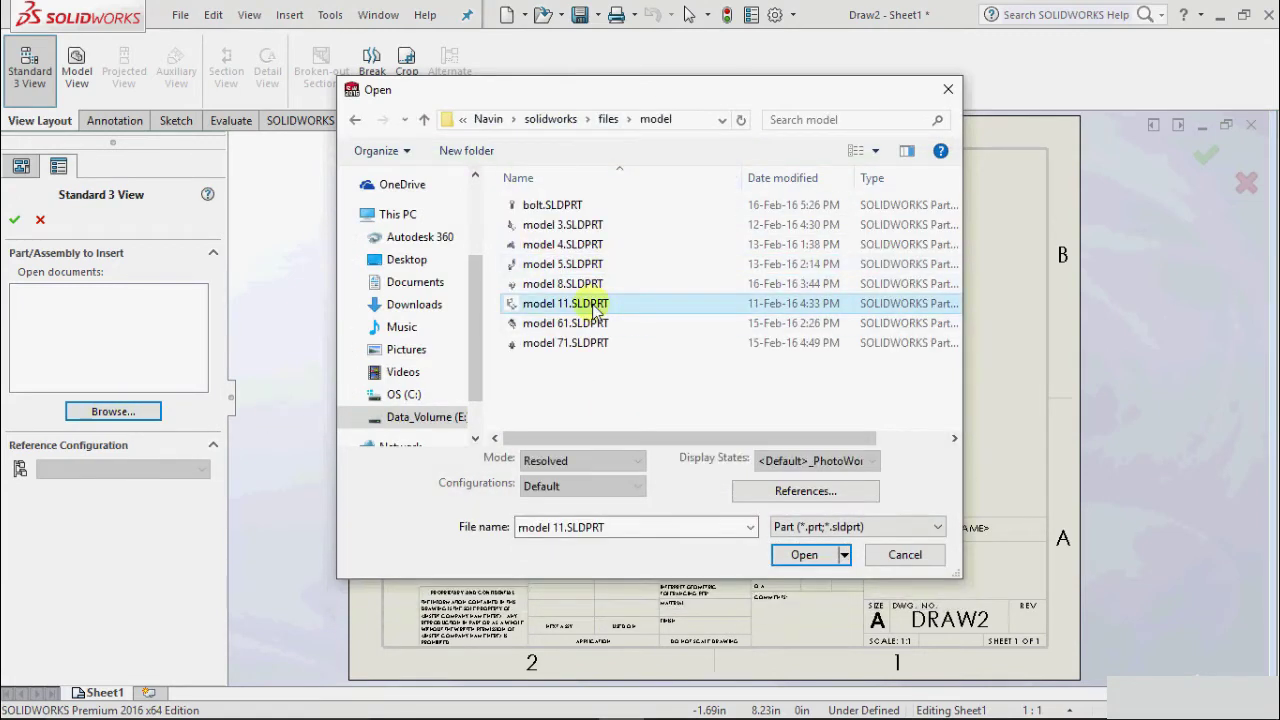
pyautogui.click(804, 555)
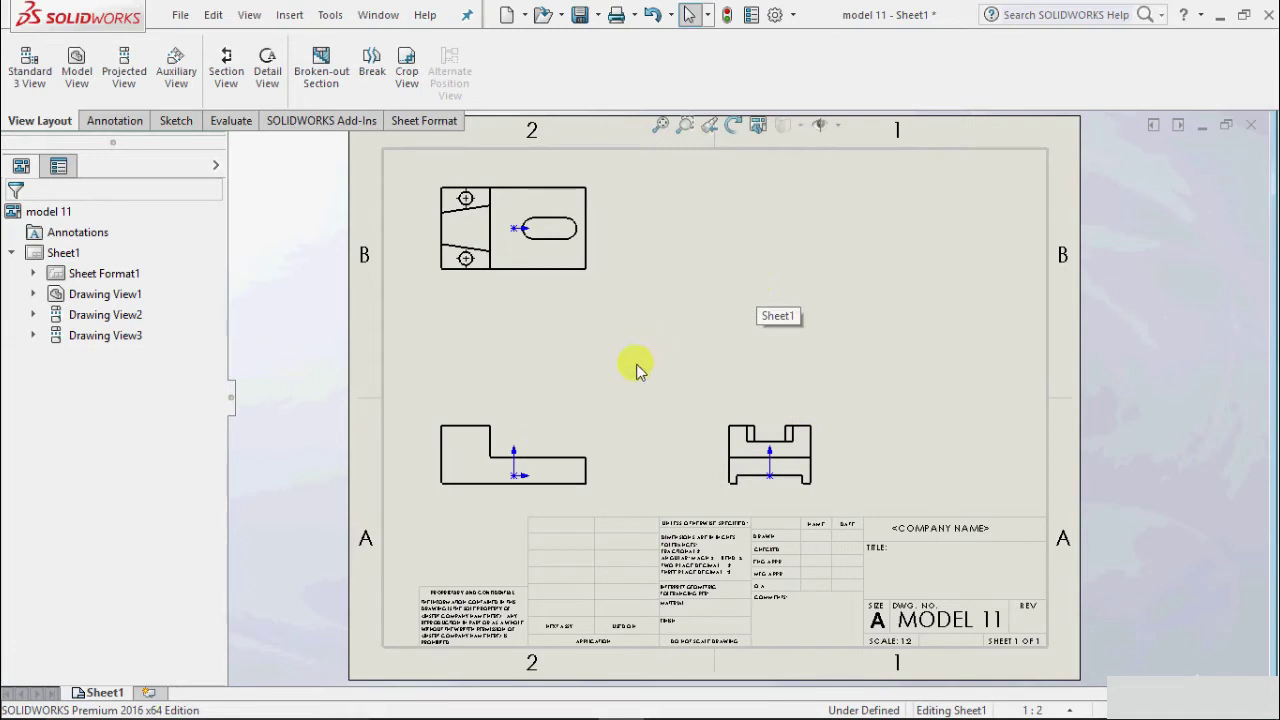
pyautogui.click(588, 457)
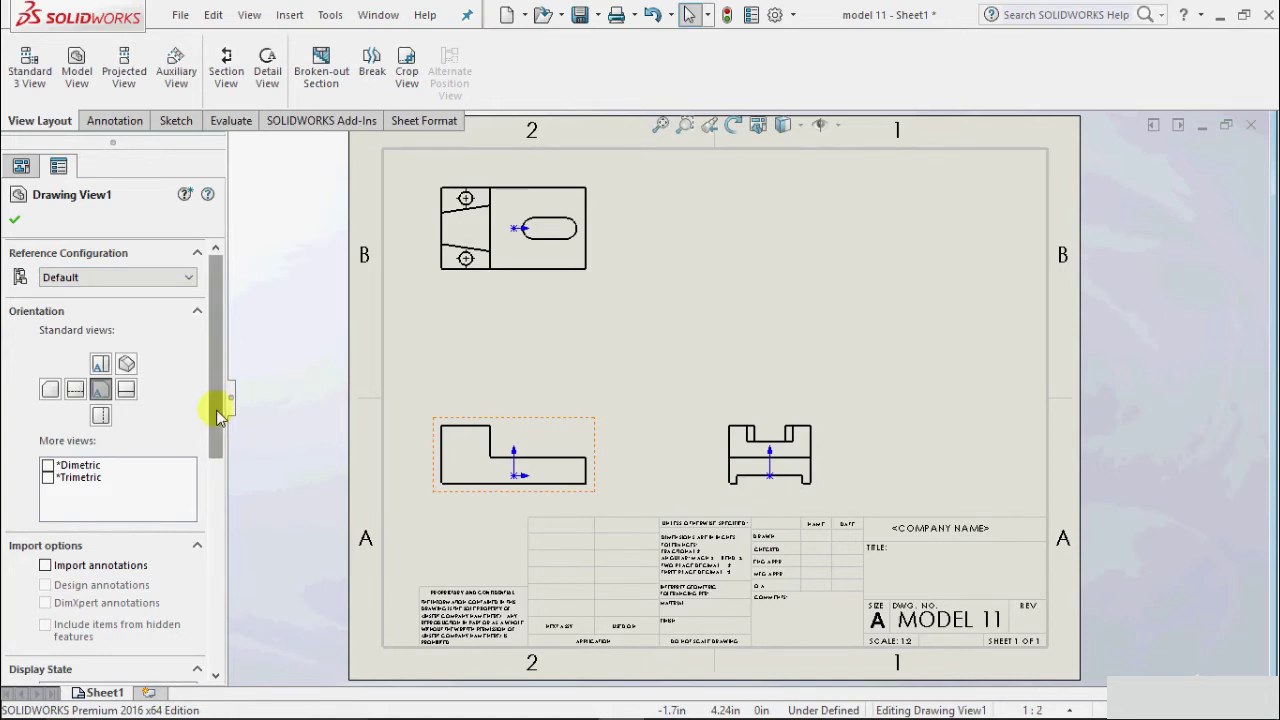
pyautogui.moveTo(217, 414); pyautogui.dragTo(212, 568)
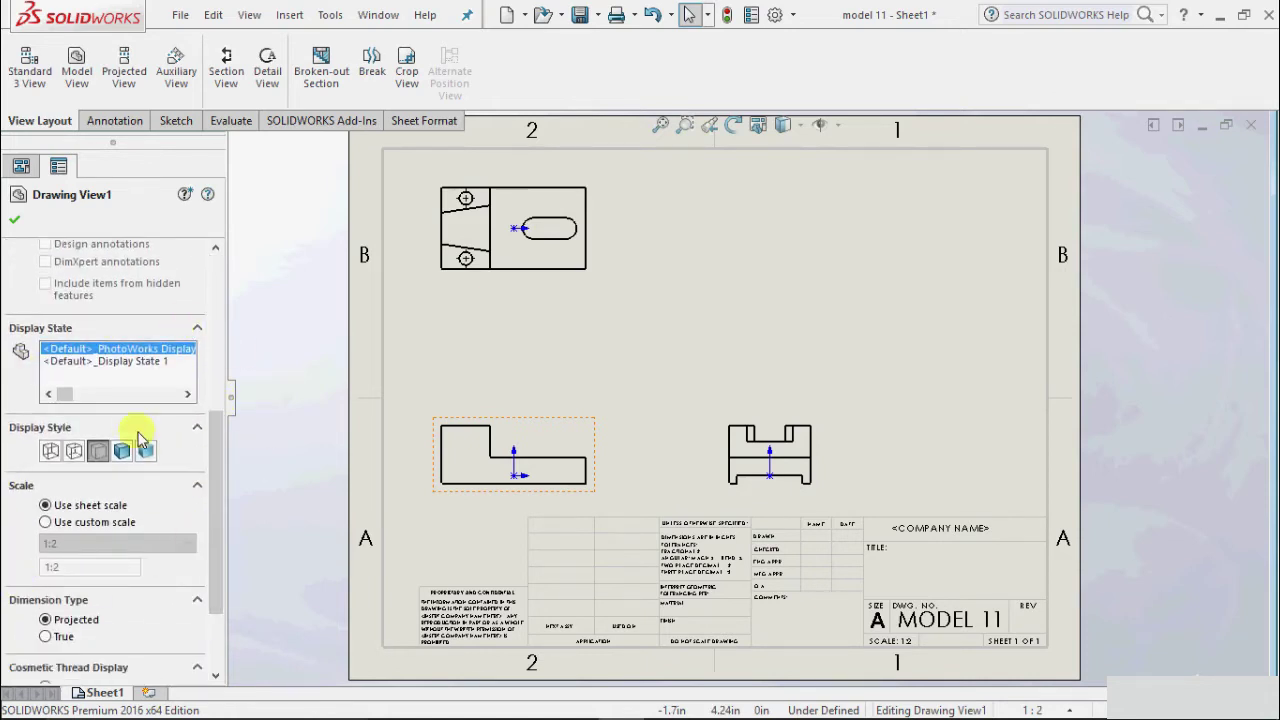
pyautogui.click(14, 221)
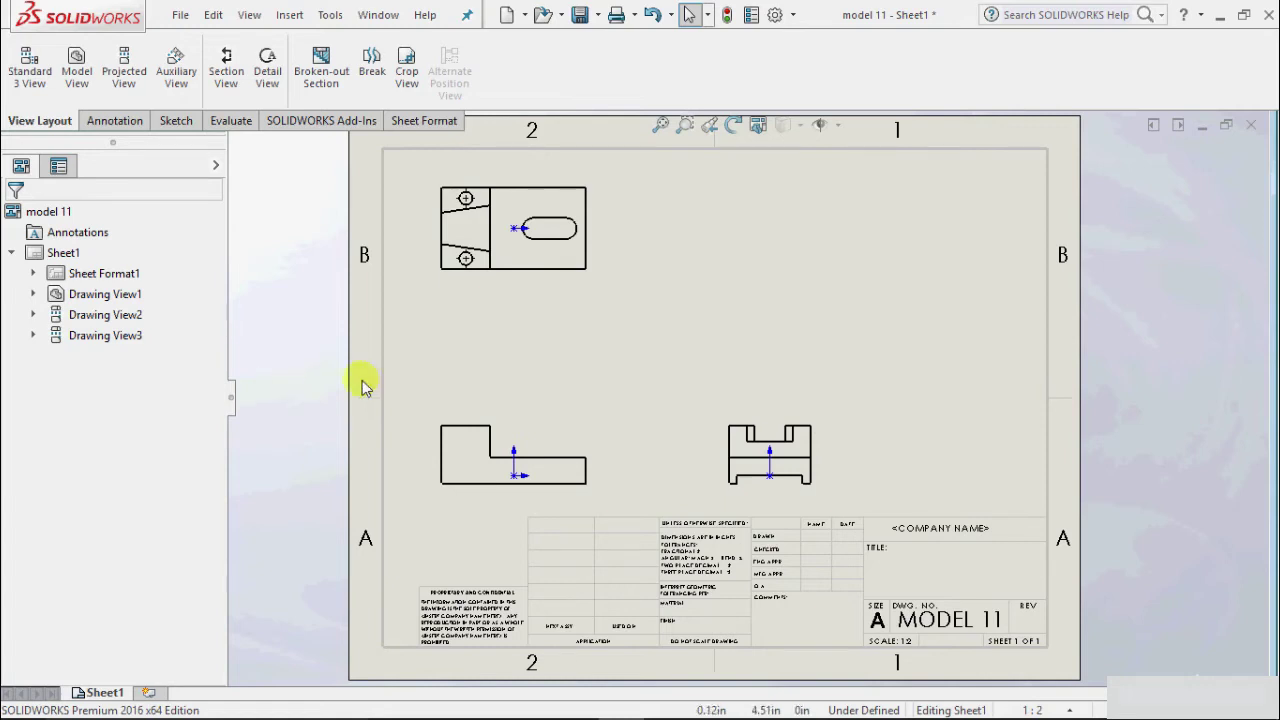
# - Switch Sheet1 to first-angle projection in Sheet Properties, then zoom out to see the whole sheet
pyautogui.rightClick(676, 256)
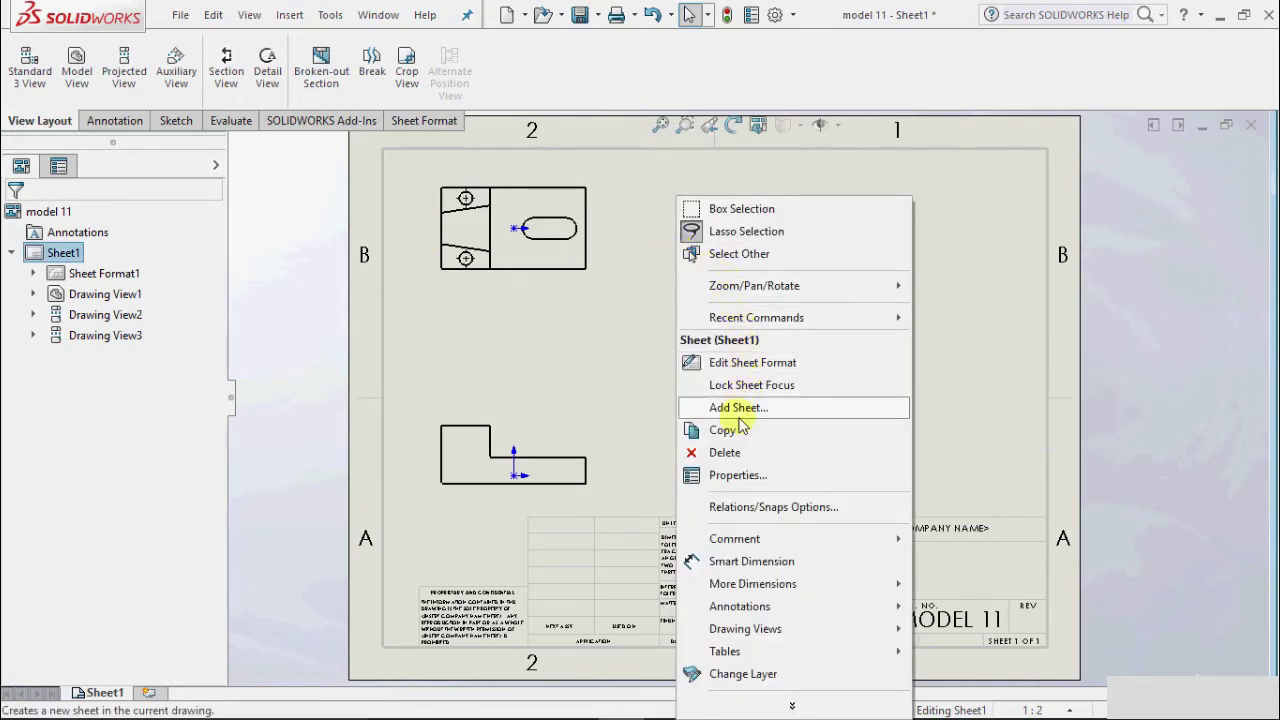
pyautogui.click(738, 476)
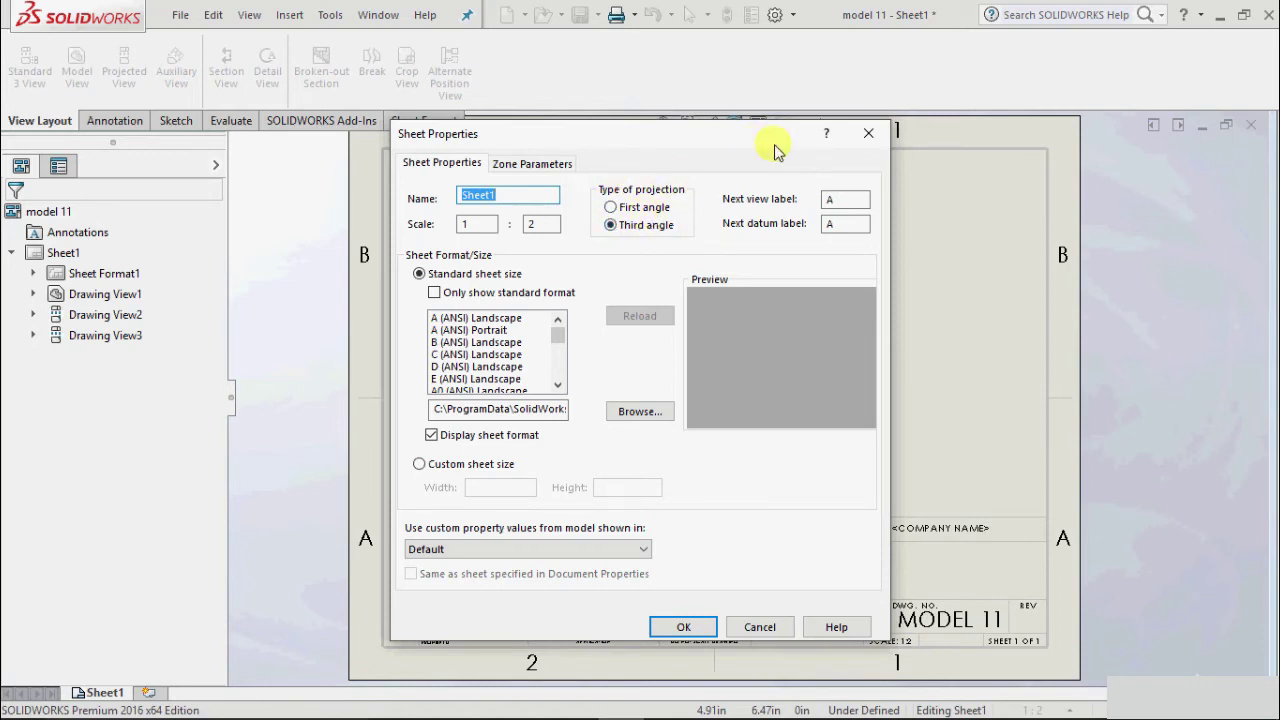
pyautogui.moveTo(775, 148)
pyautogui.mouseDown()
pyautogui.moveTo(663, 177)
pyautogui.moveTo(268, 136)
pyautogui.mouseUp()
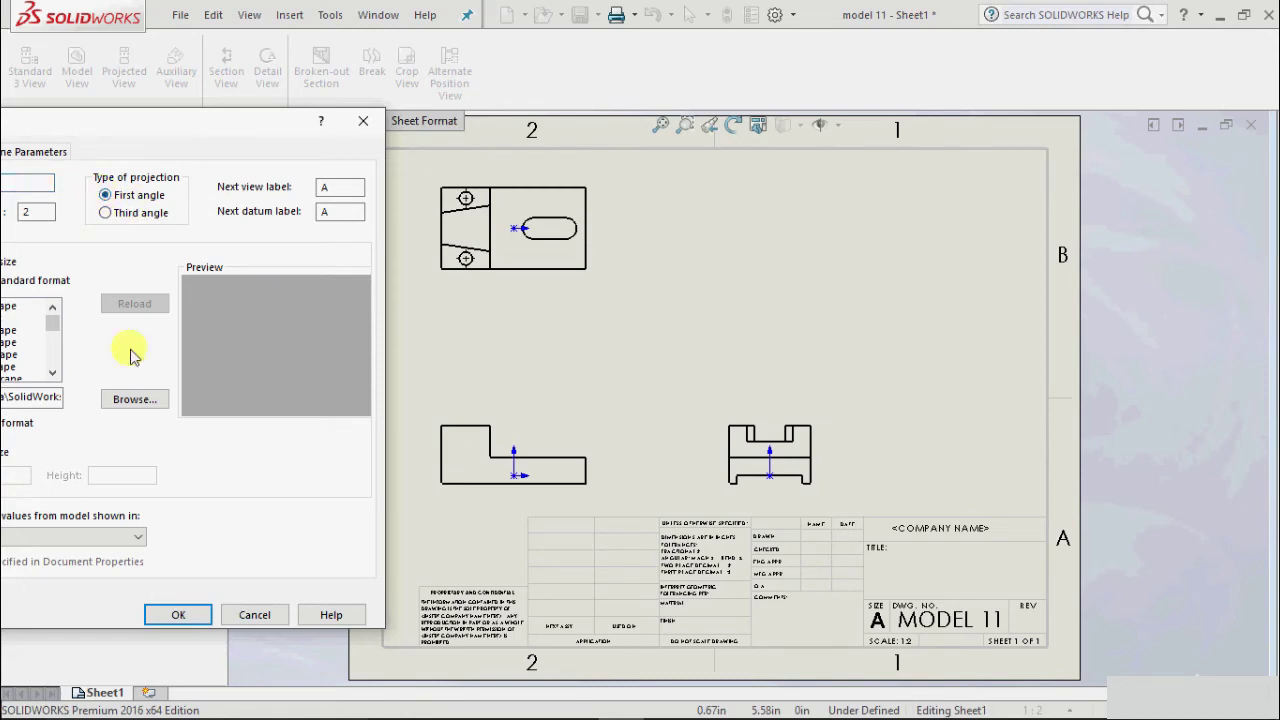
pyautogui.click(180, 614)
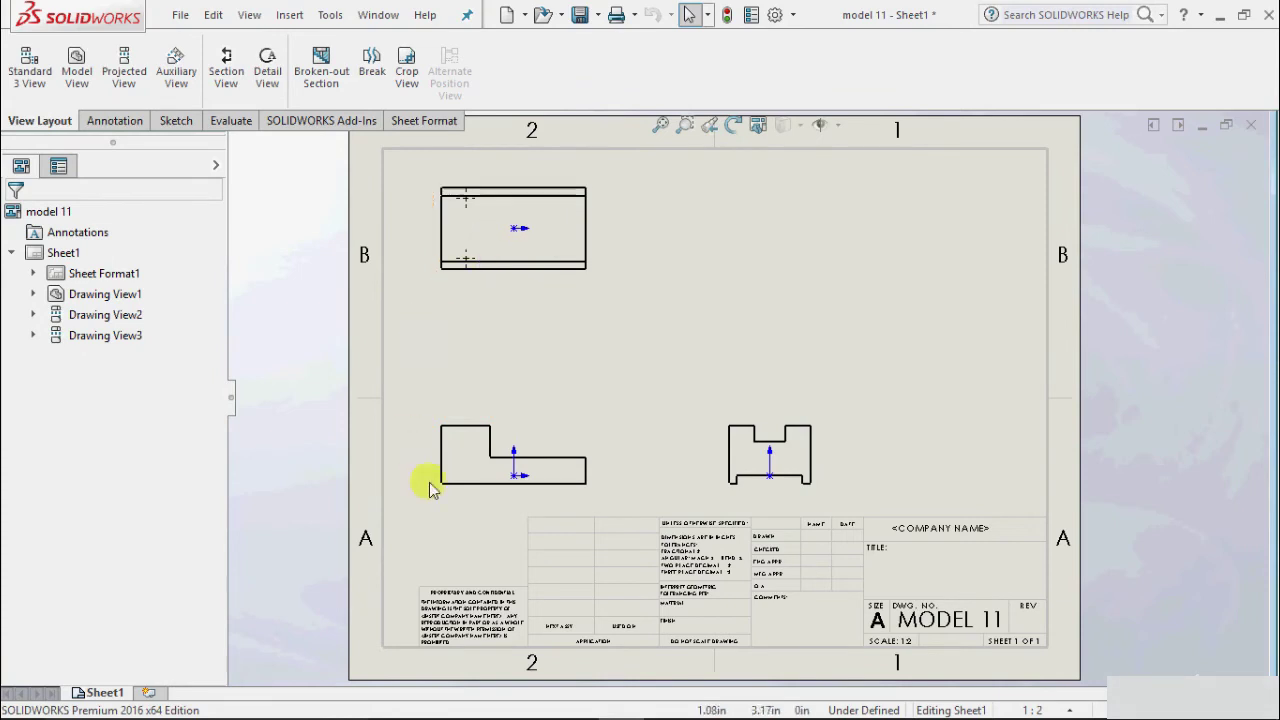
pyautogui.press('z')
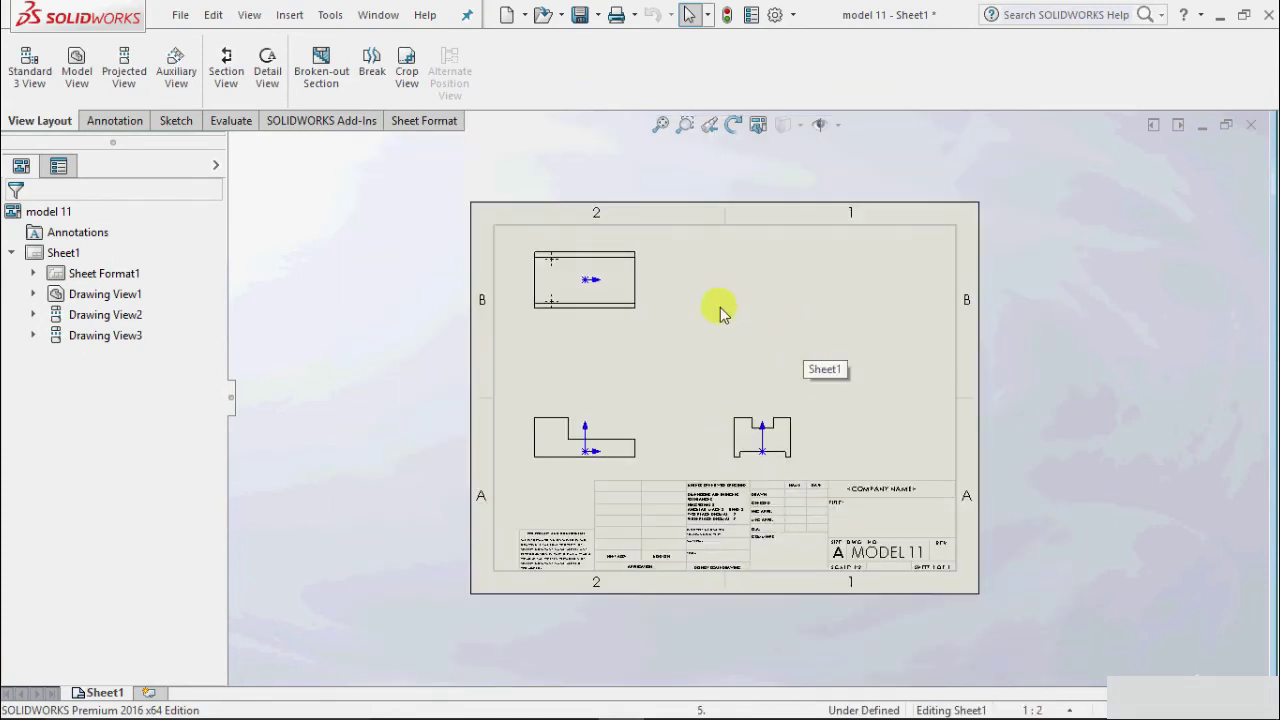
pyautogui.scroll(-1, 686, 300)
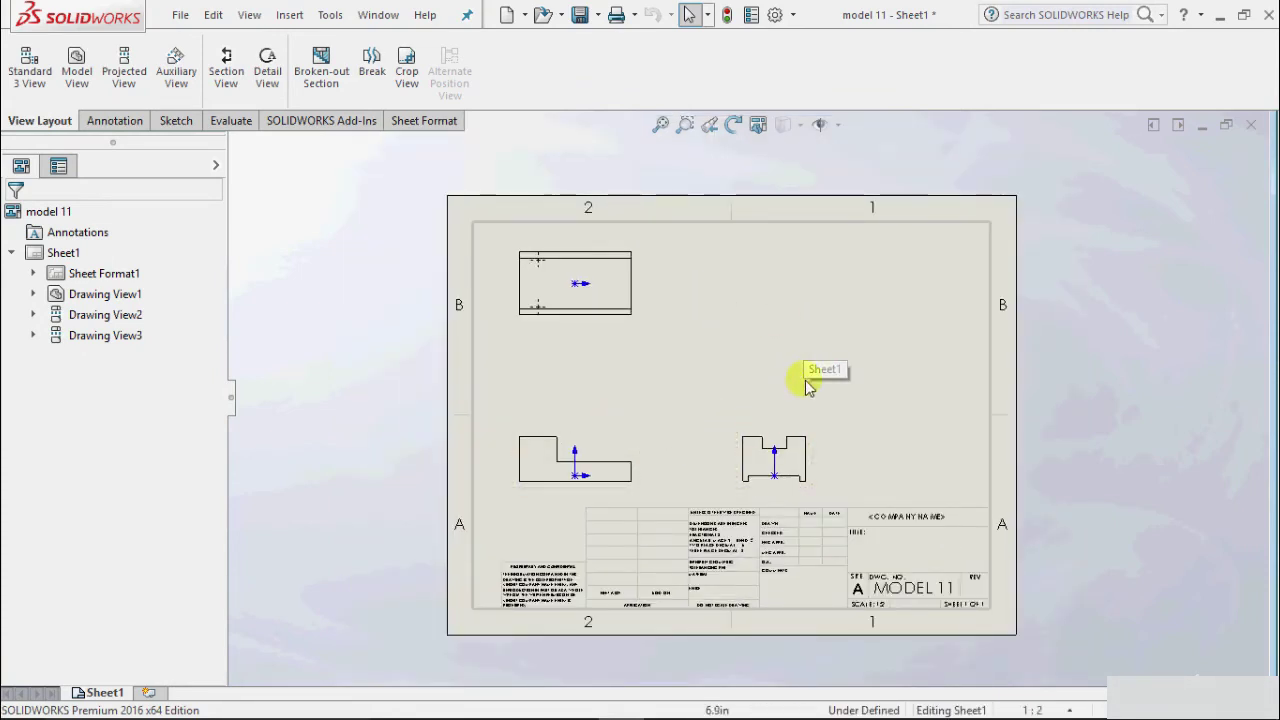
pyautogui.scroll(-1, 880, 305)
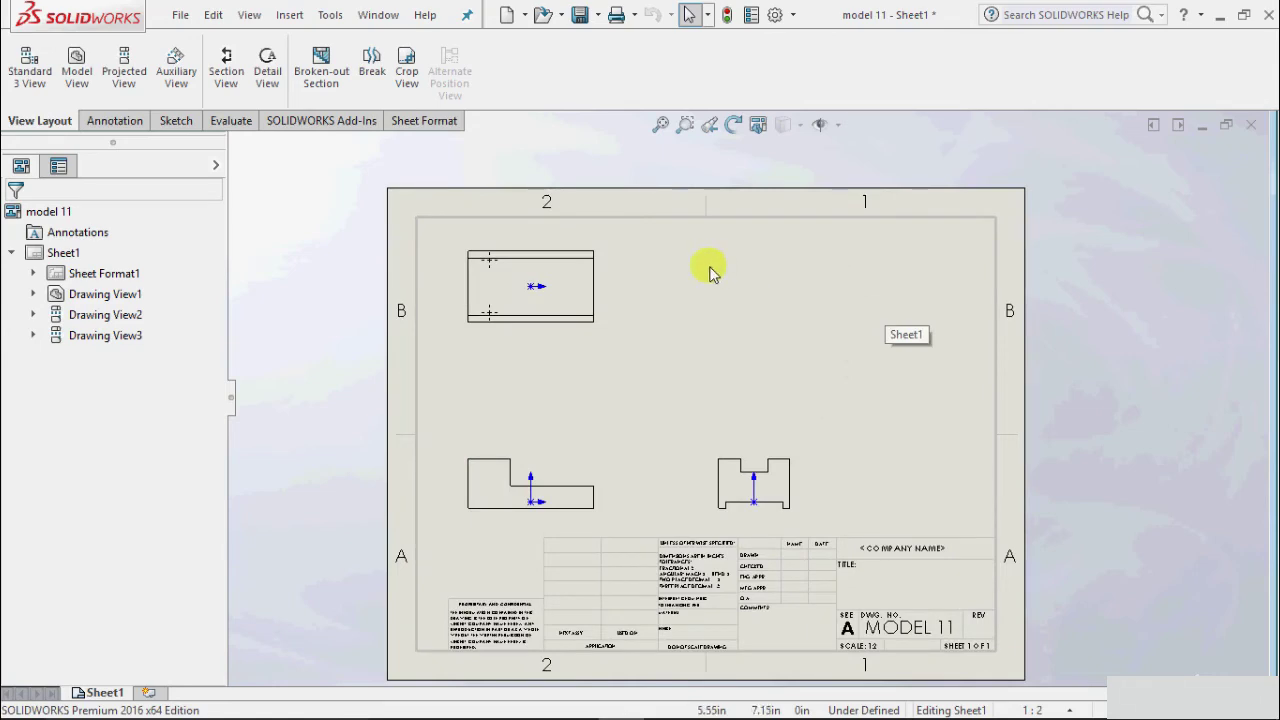
# - Set Sheet1's projection type back to Third angle in Sheet Properties
pyautogui.rightClick(710, 267)
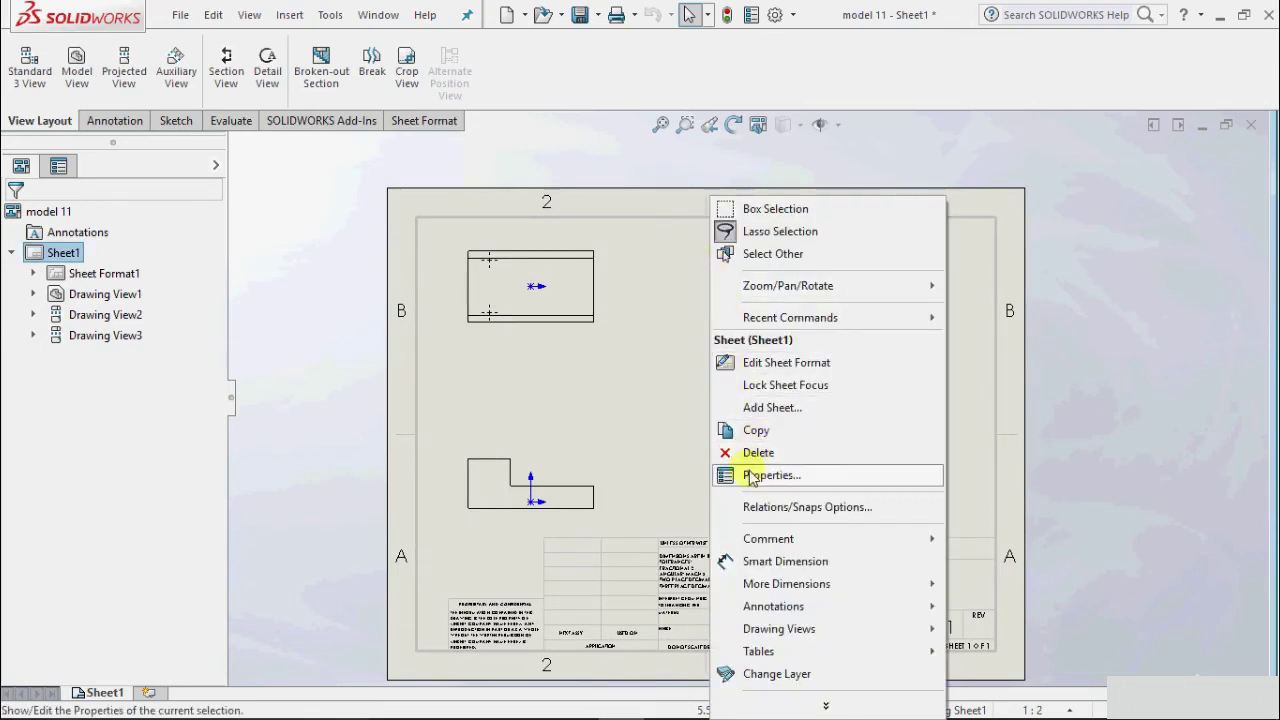
pyautogui.click(758, 475)
pyautogui.moveTo(202, 124); pyautogui.dragTo(966, 106)
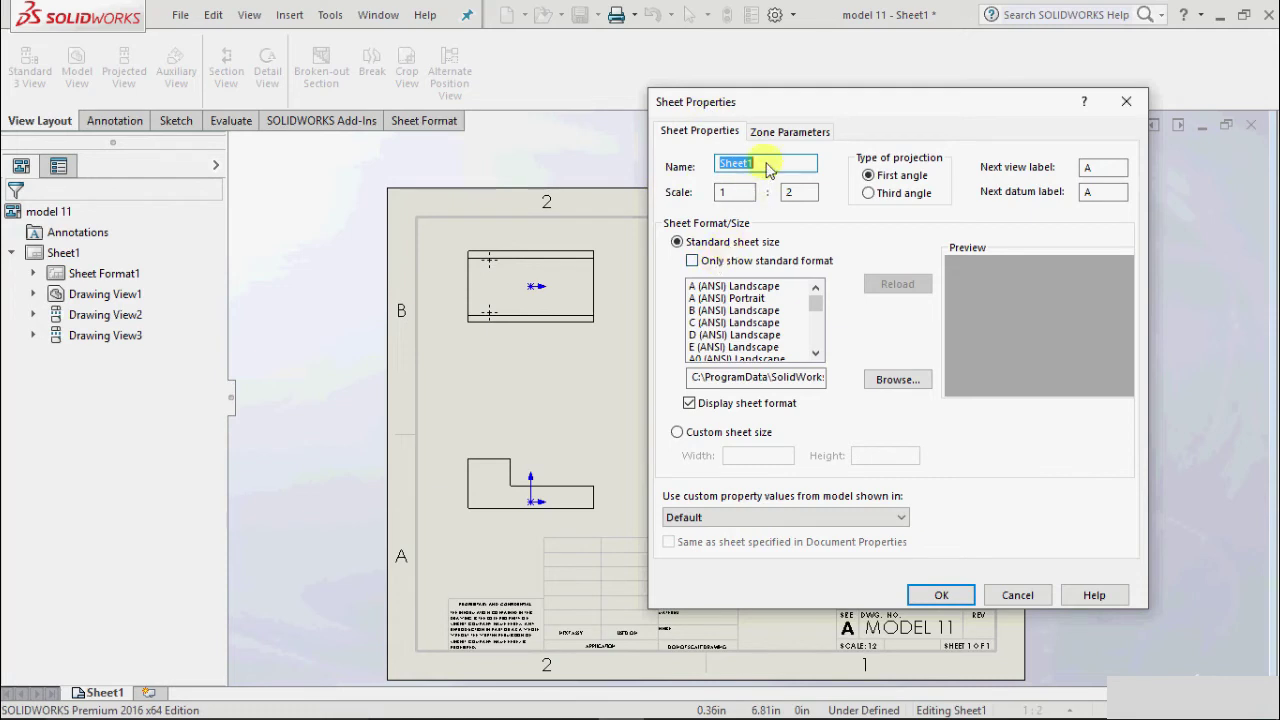
pyautogui.moveTo(768, 170); pyautogui.dragTo(722, 166)
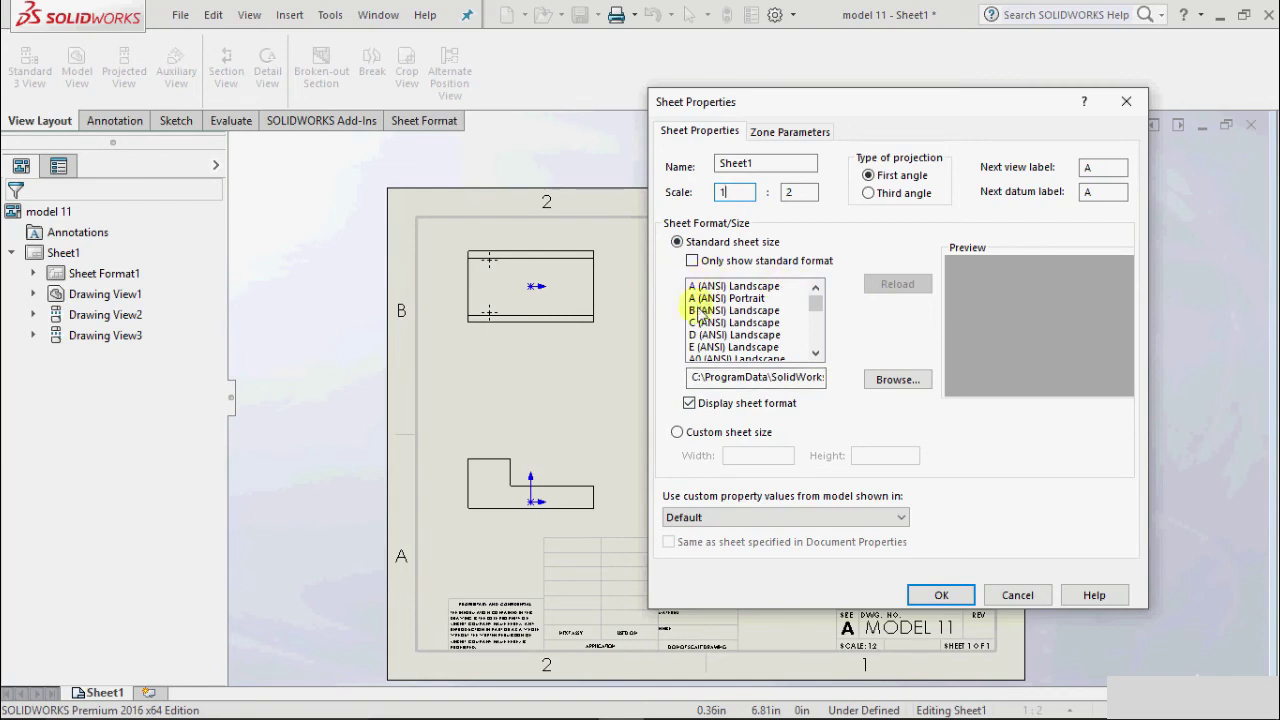
pyautogui.scroll(-2, 712, 318)
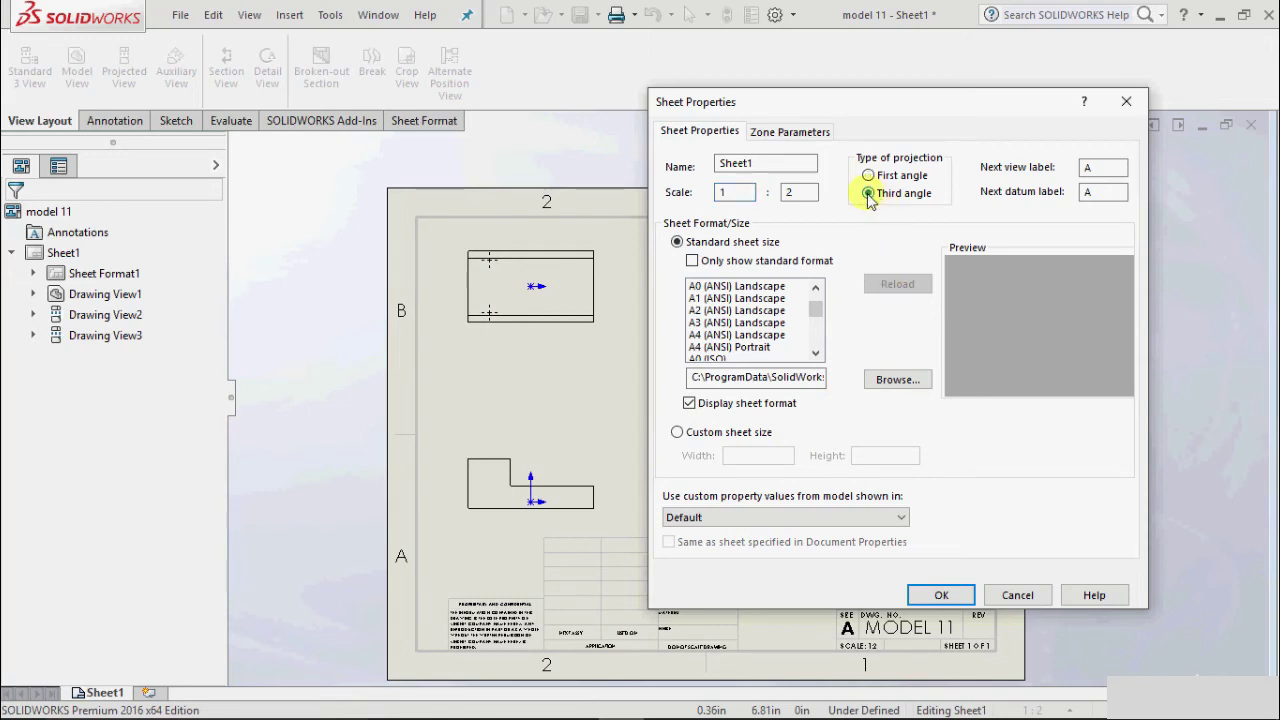
pyautogui.click(941, 595)
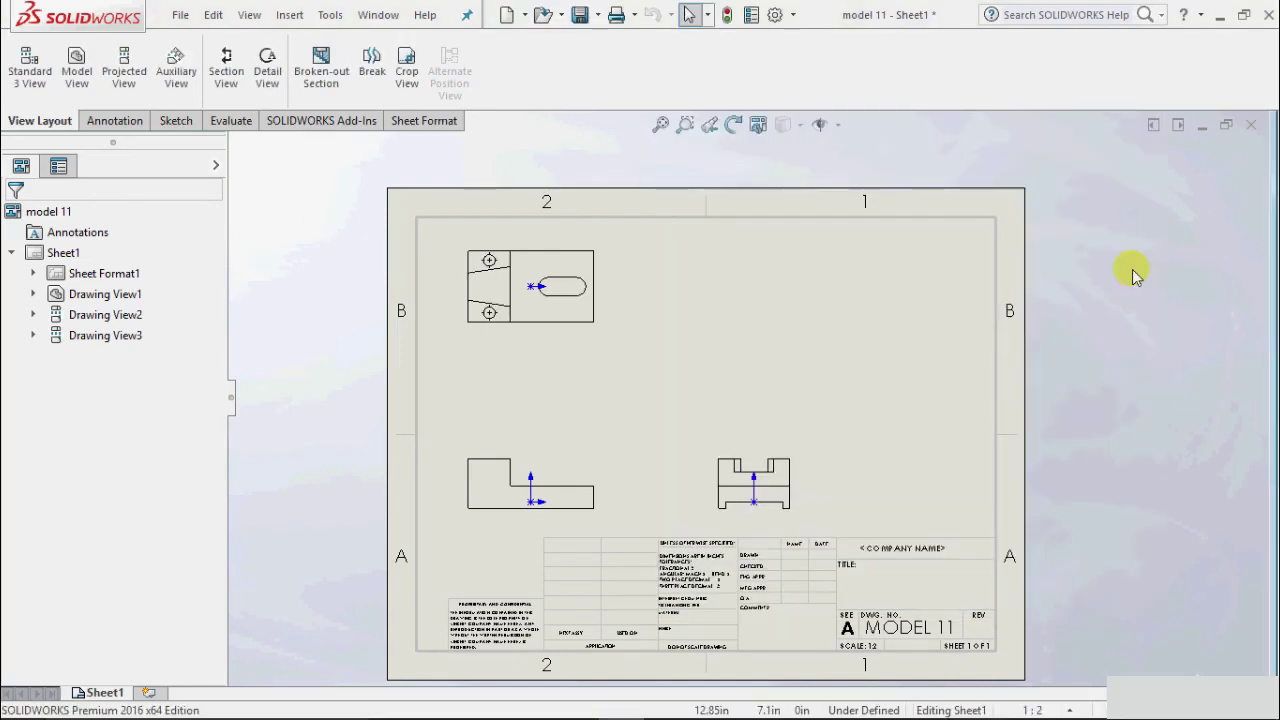
# - Add Sheet2 to the drawing with the A3 (ISO) sheet format
pyautogui.scroll(-3, 523, 354)
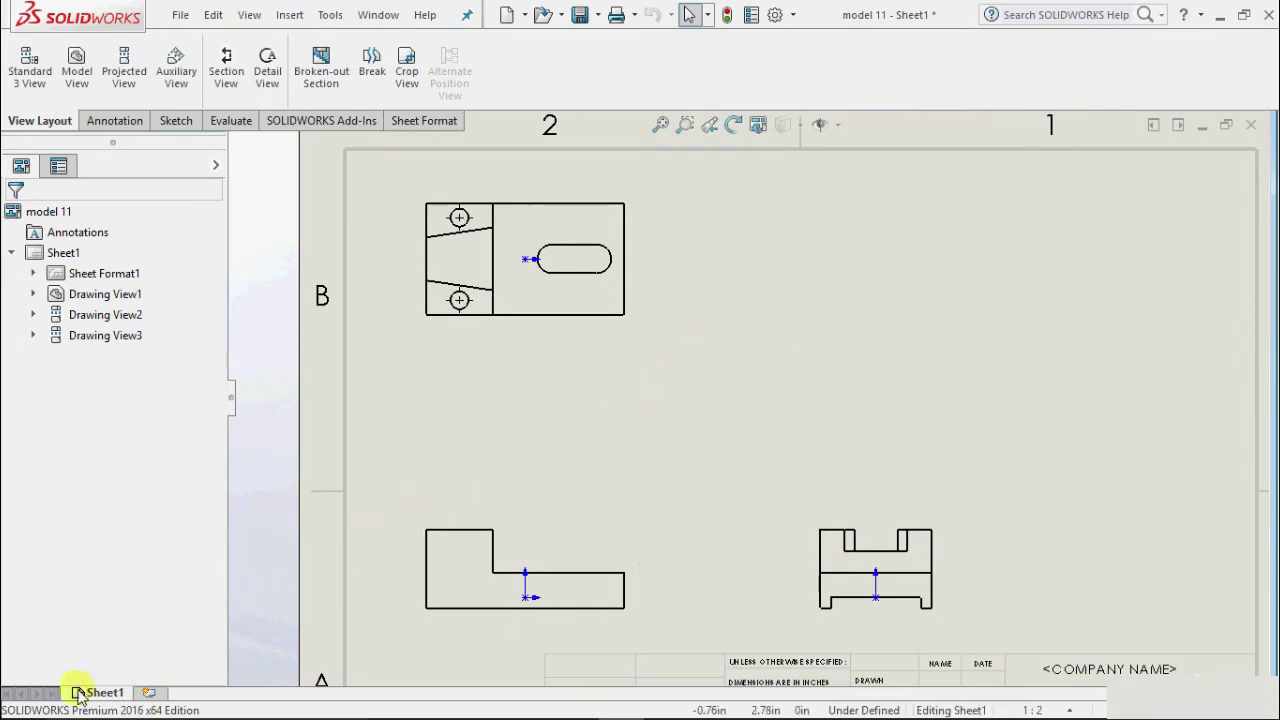
pyautogui.click(147, 693)
pyautogui.press('Return')
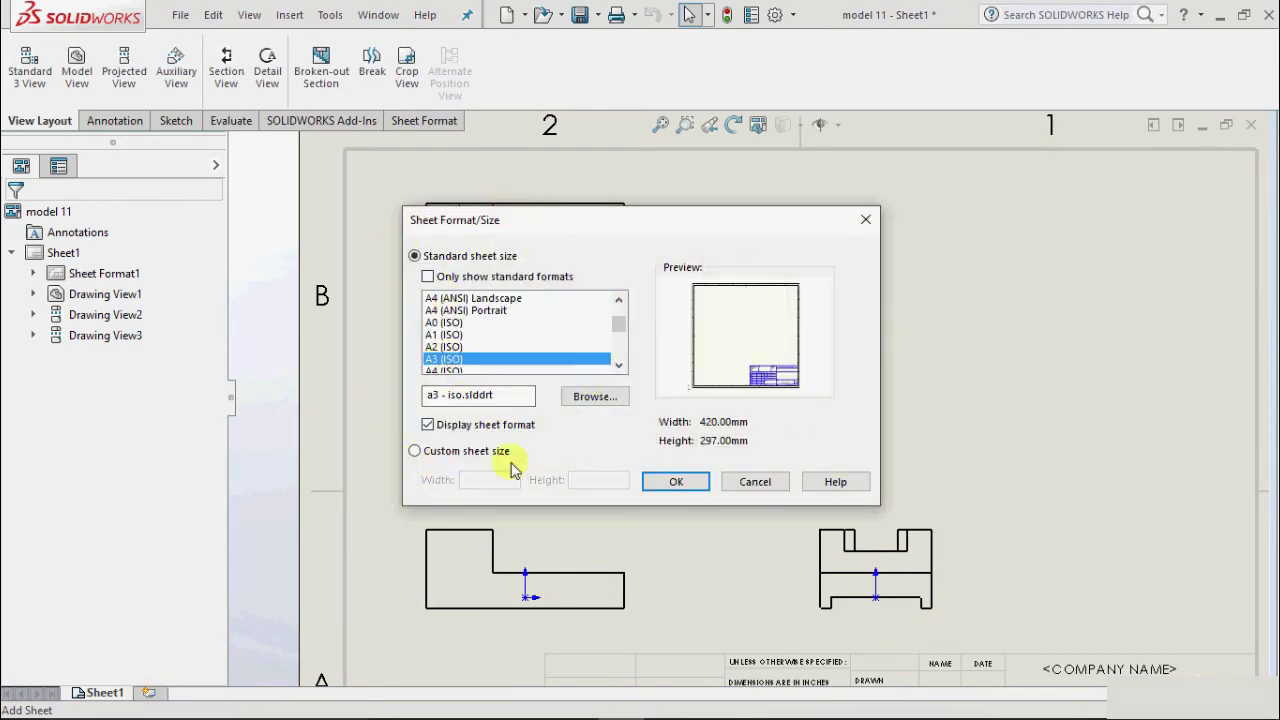
pyautogui.click(666, 482)
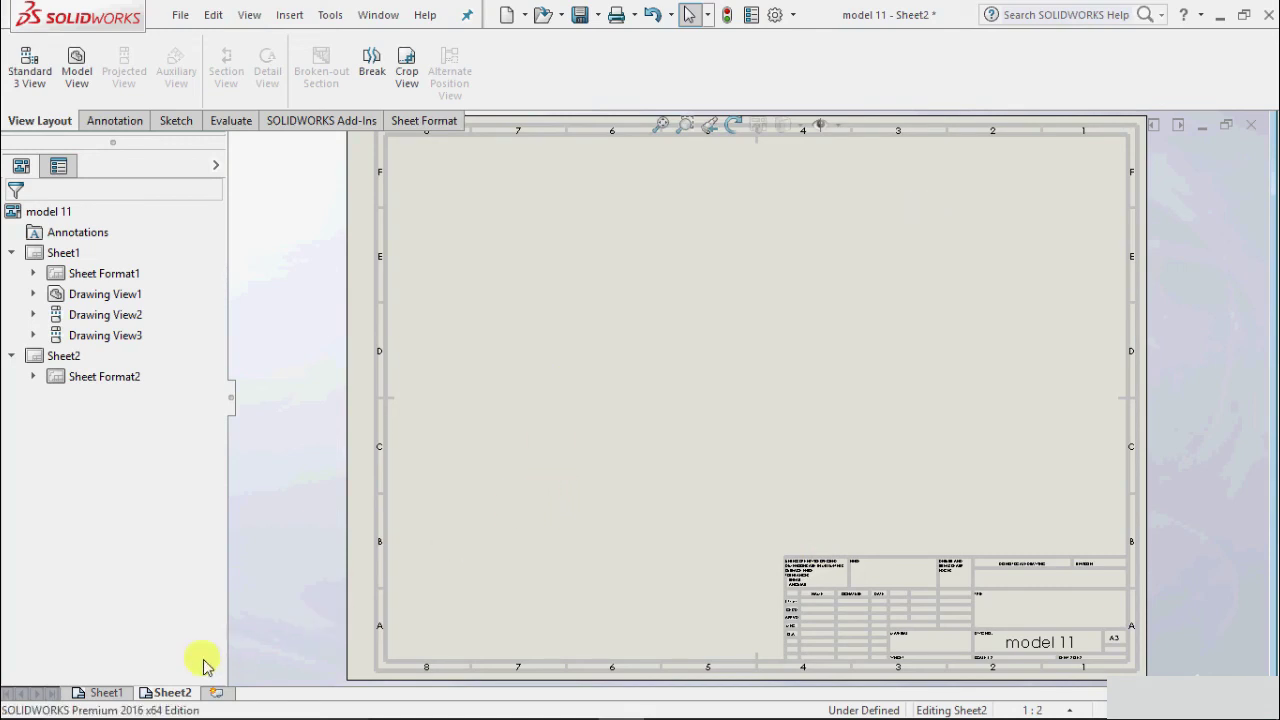
pyautogui.rightClick(158, 700)
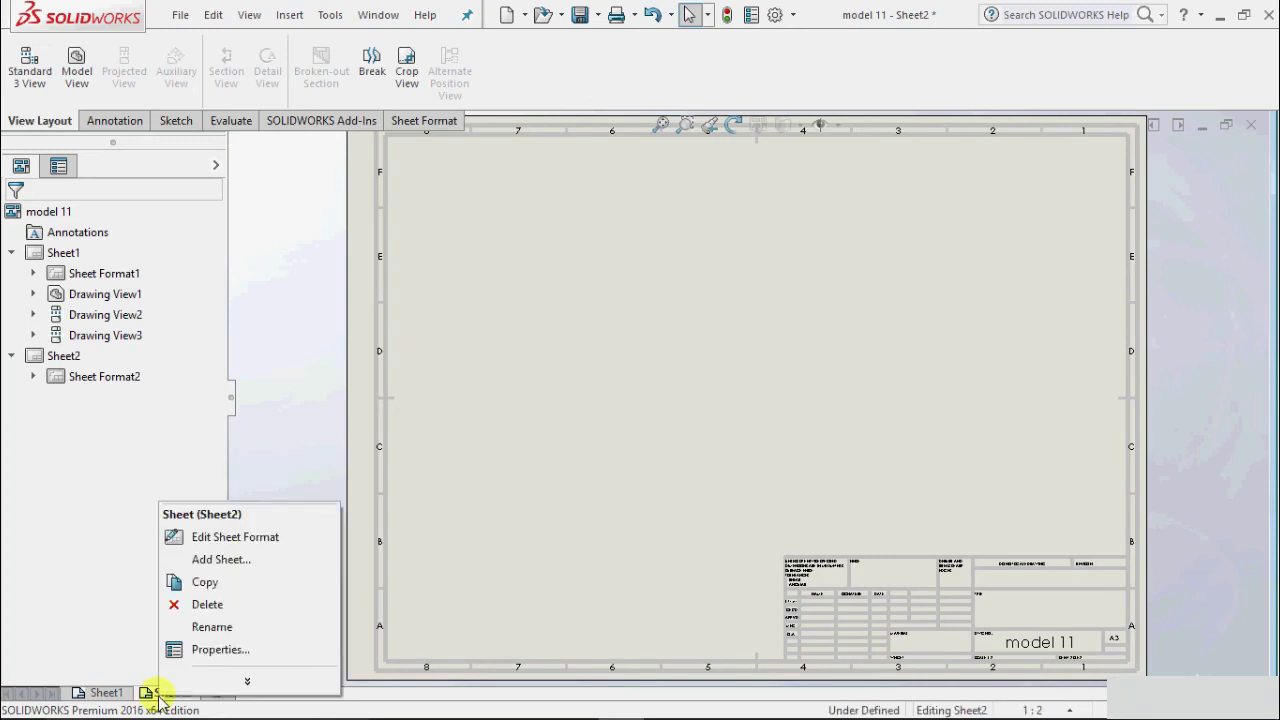
pyautogui.click(105, 690)
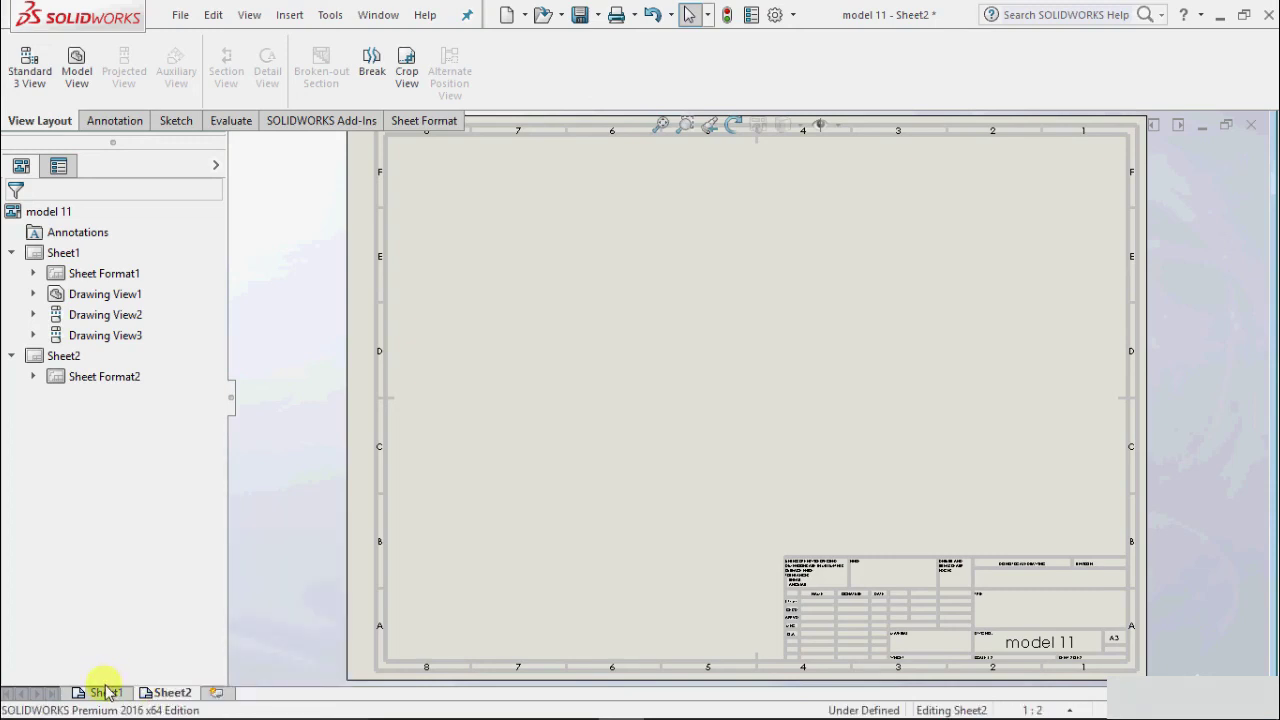
pyautogui.rightClick(105, 694)
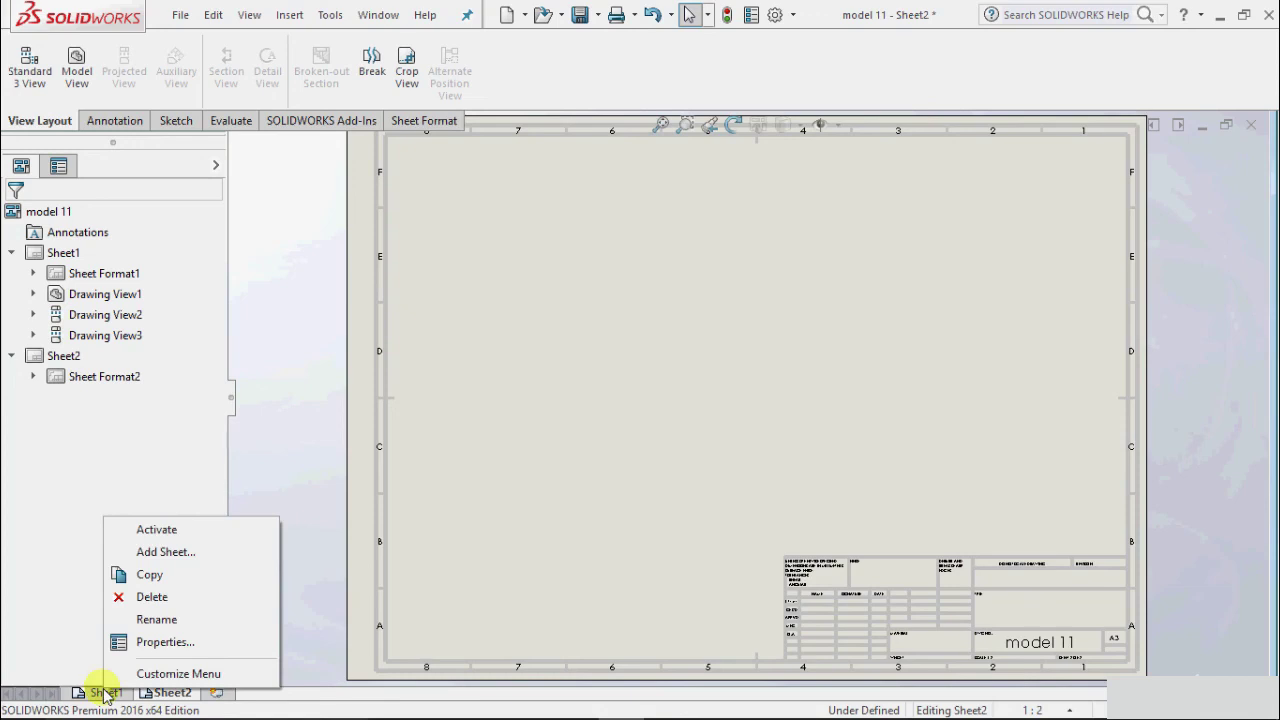
pyautogui.click(156, 530)
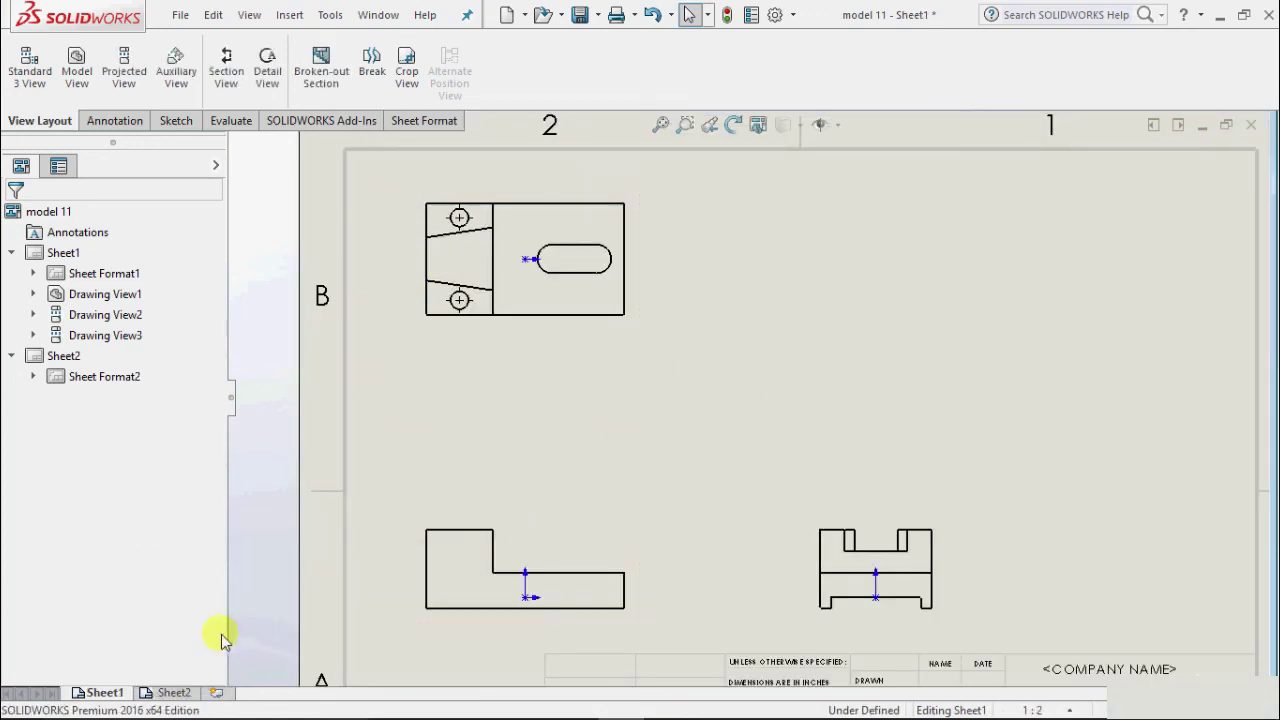
pyautogui.rightClick(173, 693)
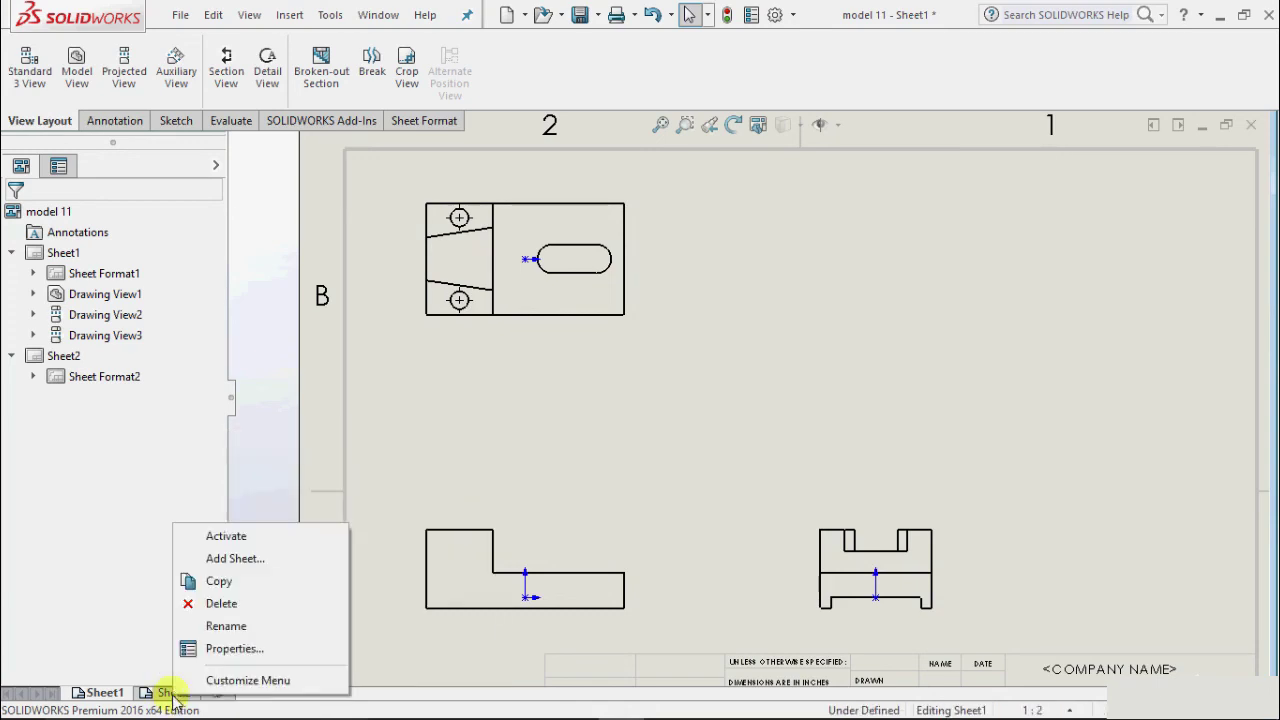
pyautogui.click(277, 535)
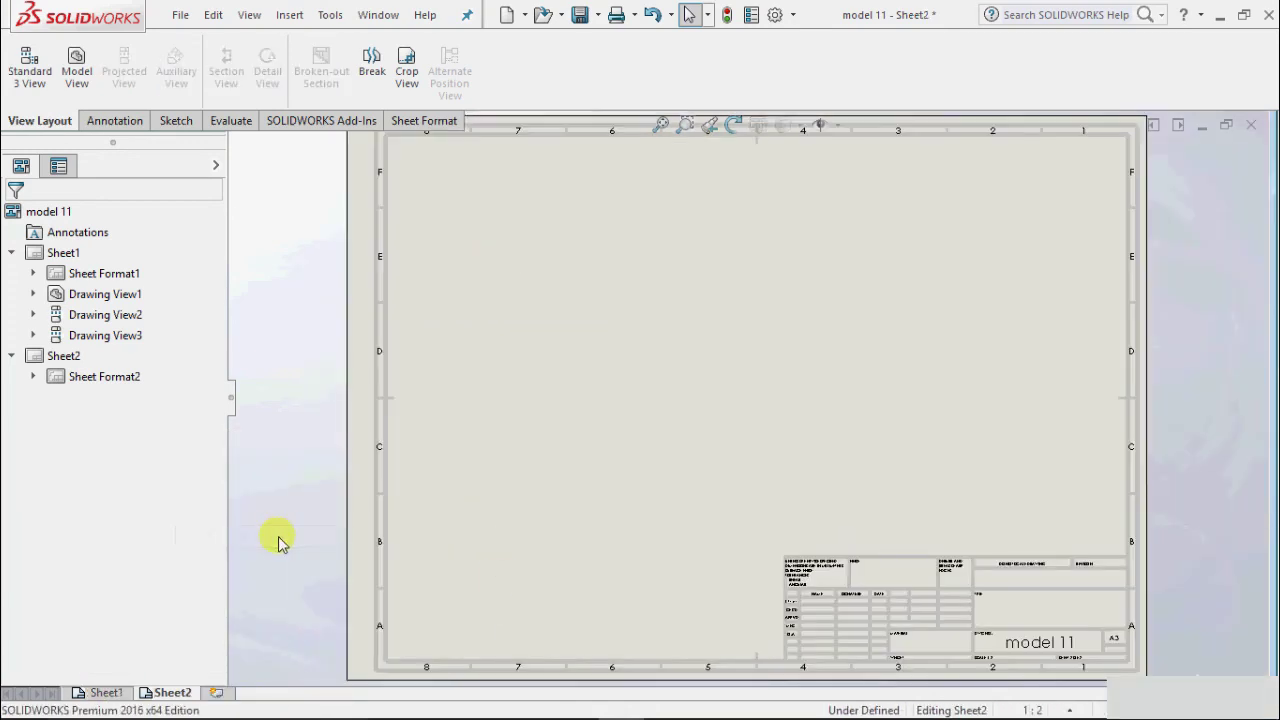